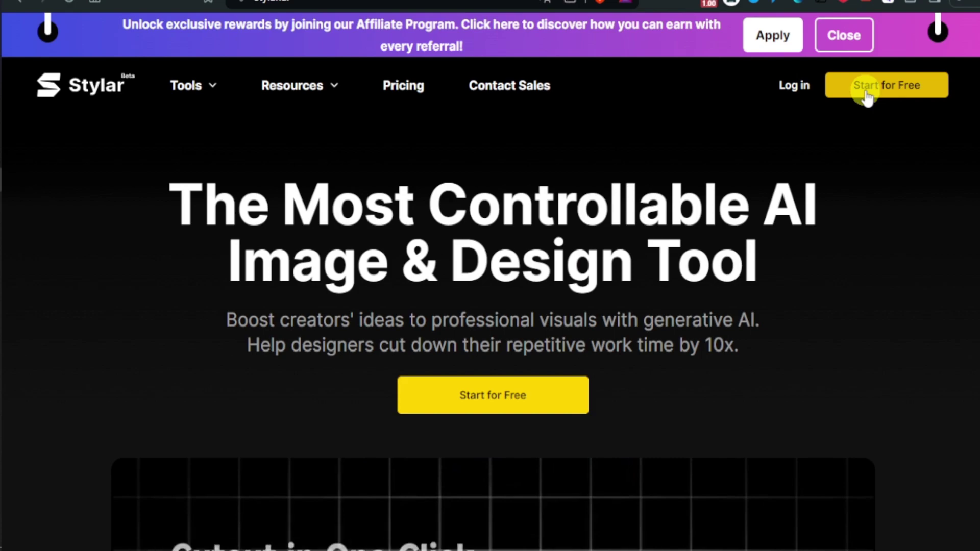
- Pick the 3D Rendering card in the Style Library and start a new project with it
left_click(477, 406)
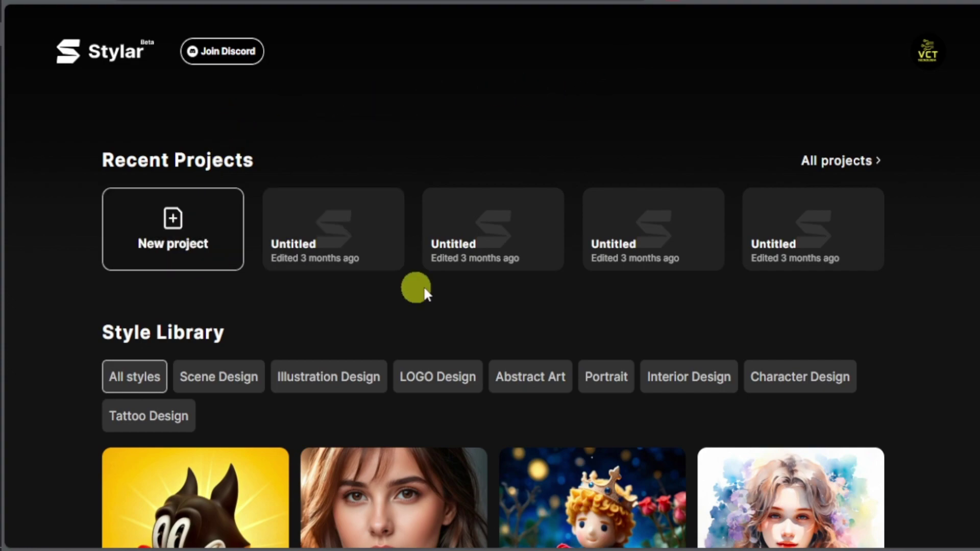
scroll(431, 286, "down", 3)
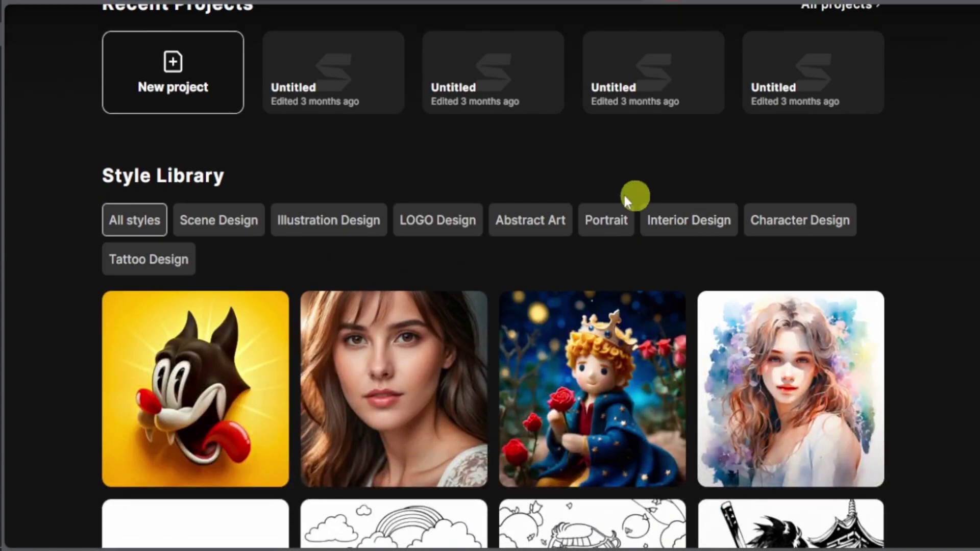
mouse_move(195, 497)
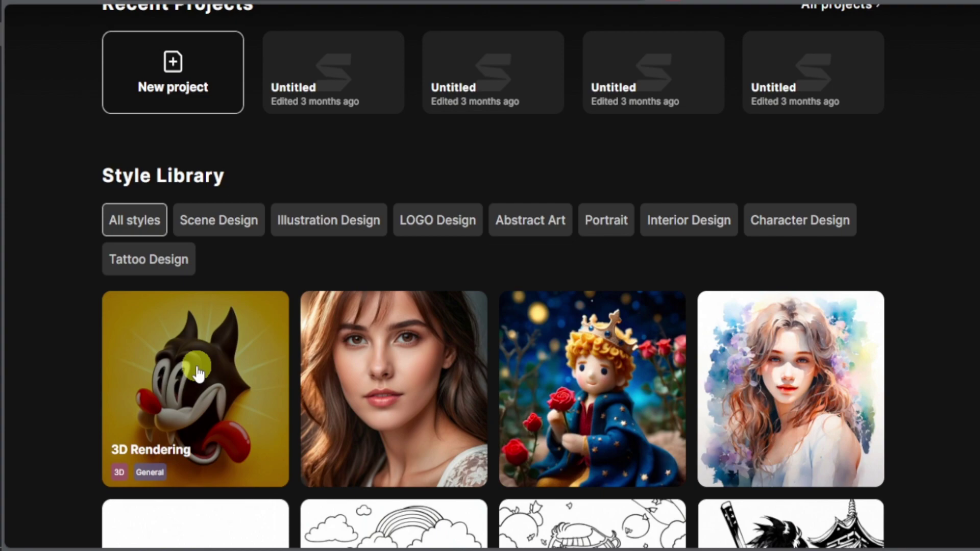
left_click(198, 387)
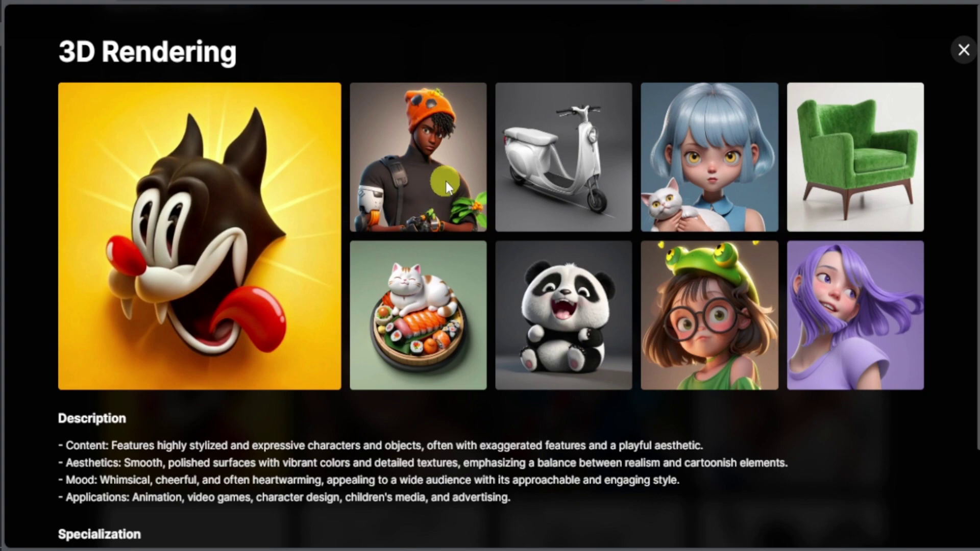
scroll(641, 250, "down", 1)
scroll(643, 252, "down", 2)
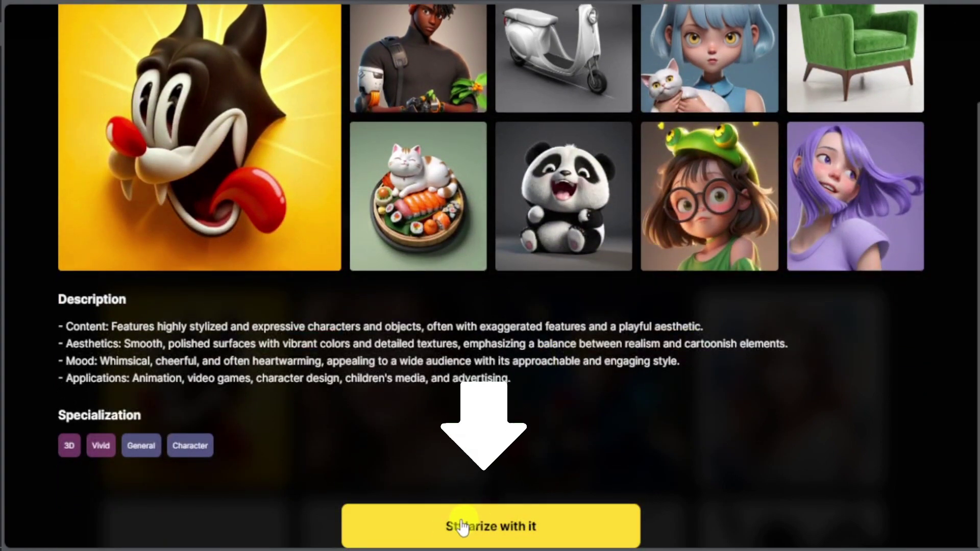
left_click(482, 527)
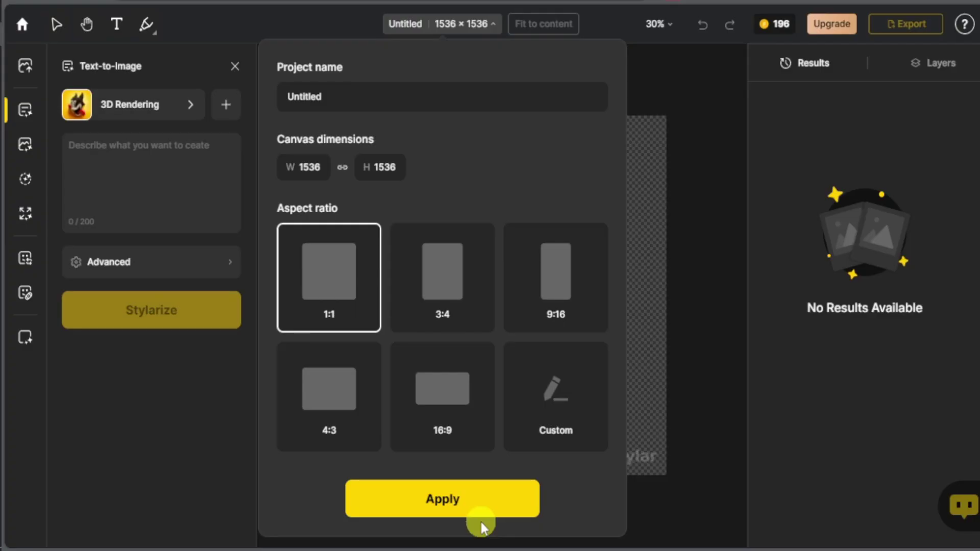
- Accept the 1536 × 1536 square canvas and upload the cowboy hat image onto it
left_click(159, 186)
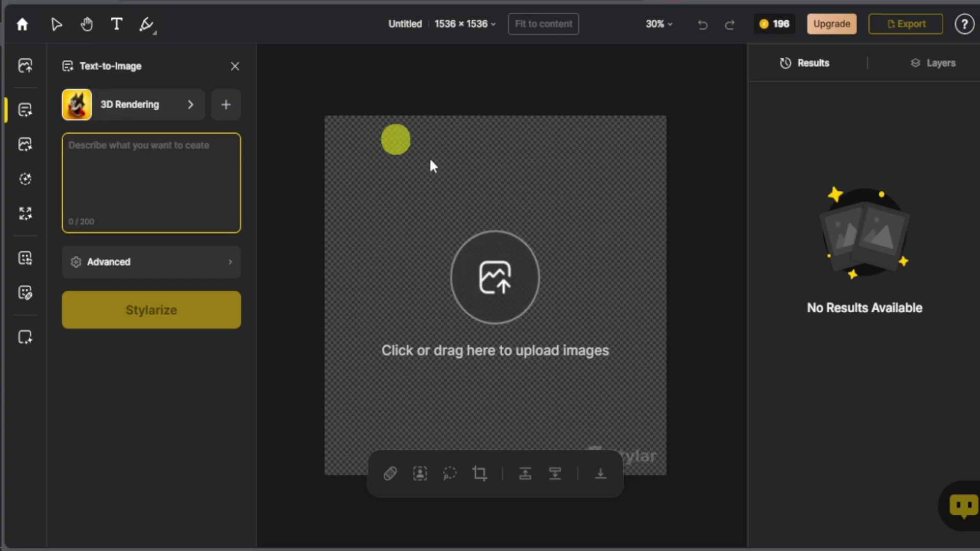
left_click(495, 278)
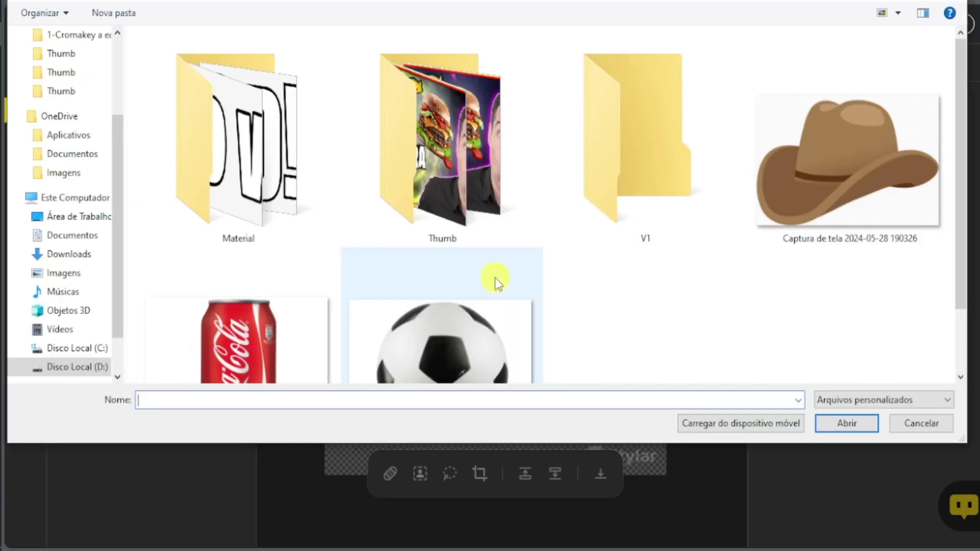
double_click(883, 179)
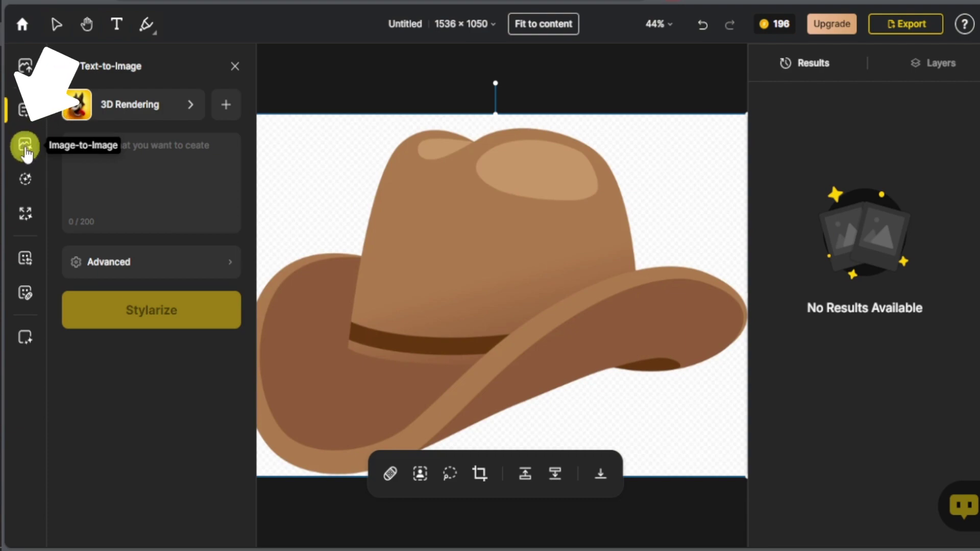
left_click(28, 148)
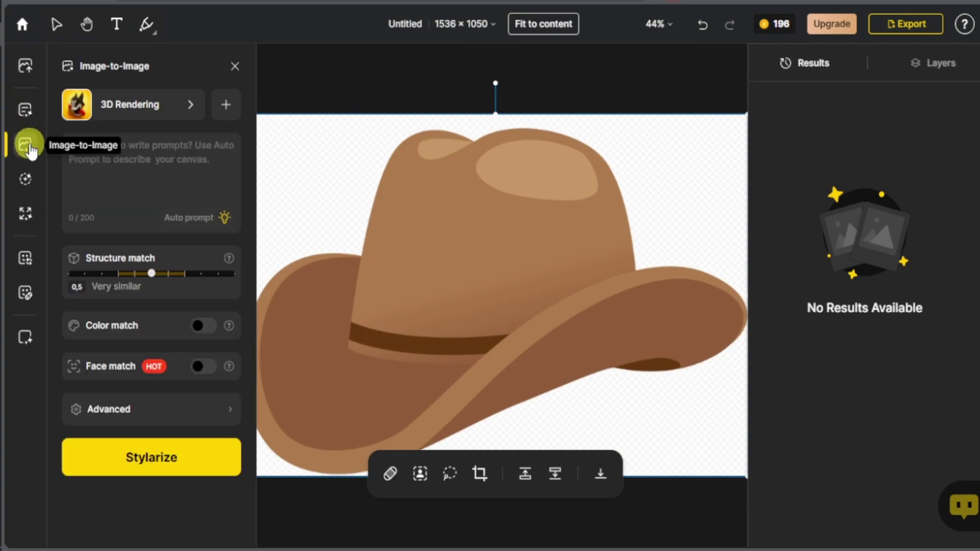
left_click(174, 167)
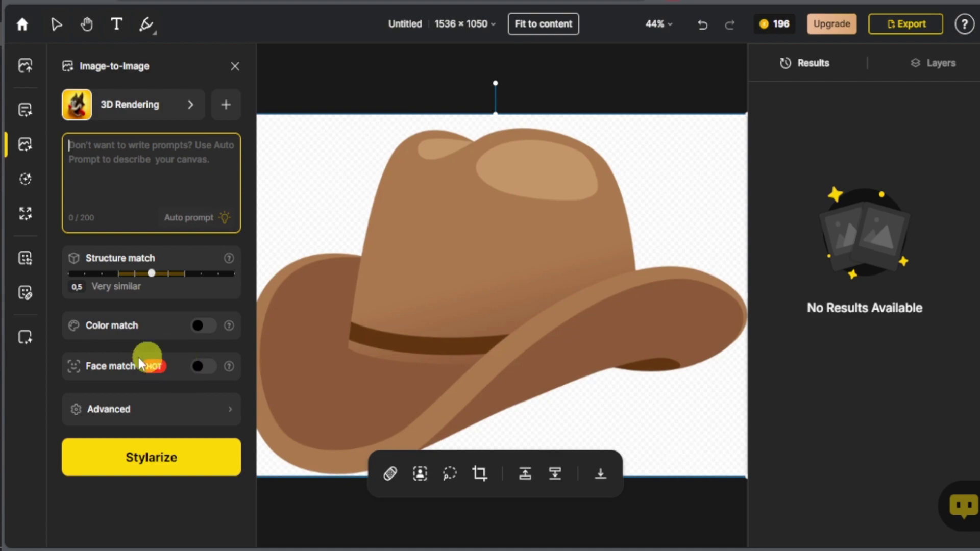
left_click(214, 411)
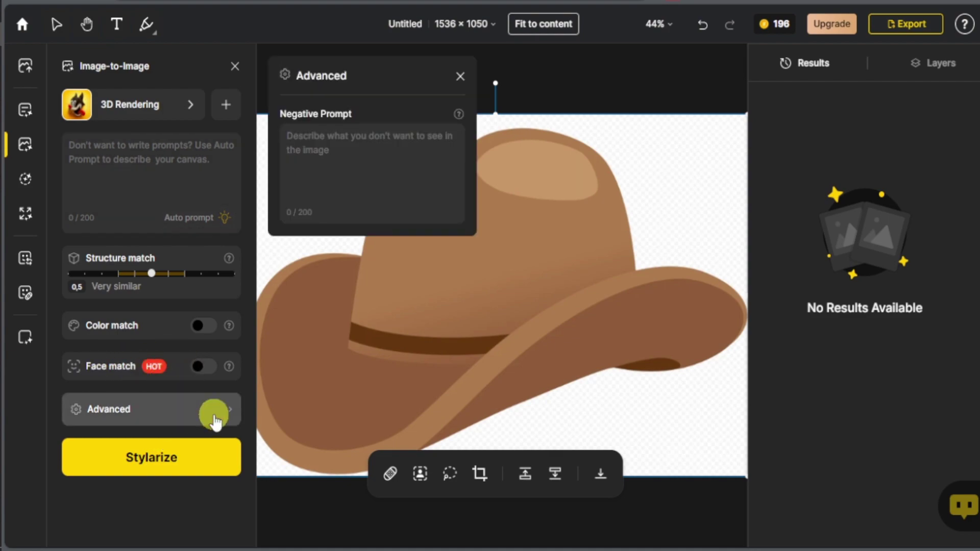
left_click(332, 134)
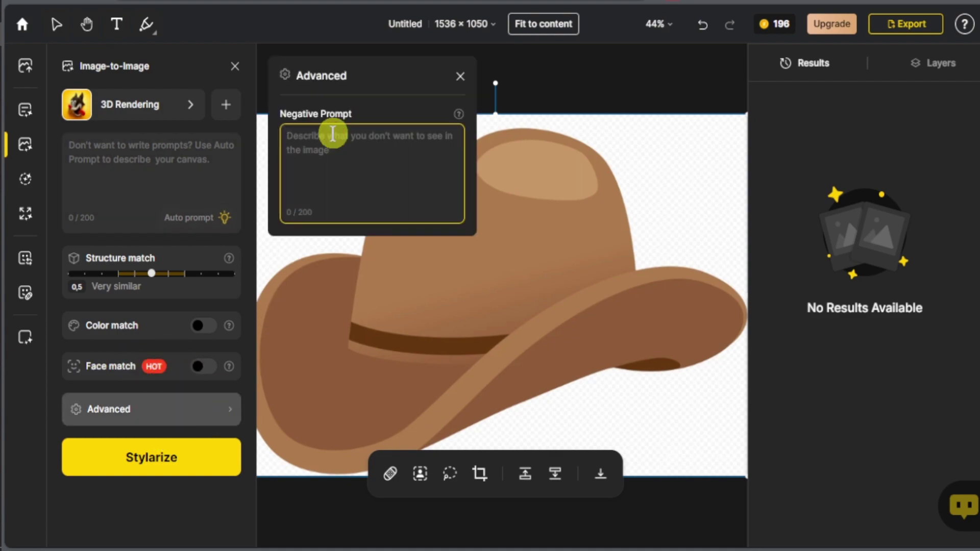
left_click(249, 407)
left_click(220, 176)
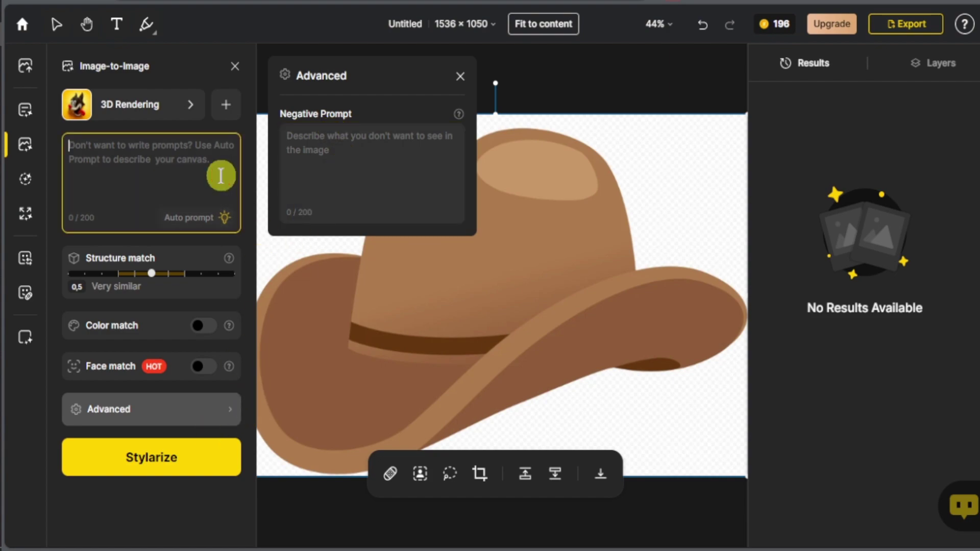
left_click(460, 77)
left_click(159, 164)
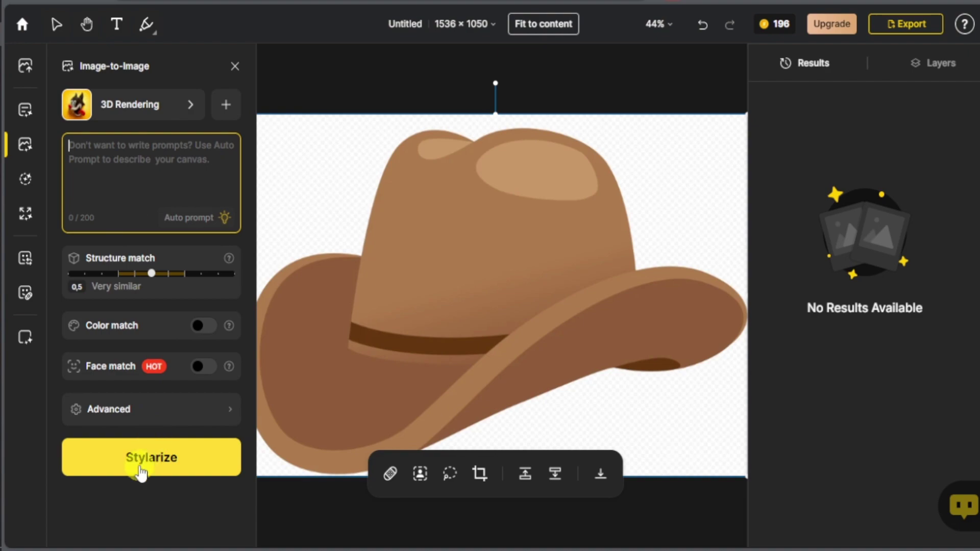
- Run Stylarize on the cowboy hat to produce four 3D Rendering variations
left_click(143, 466)
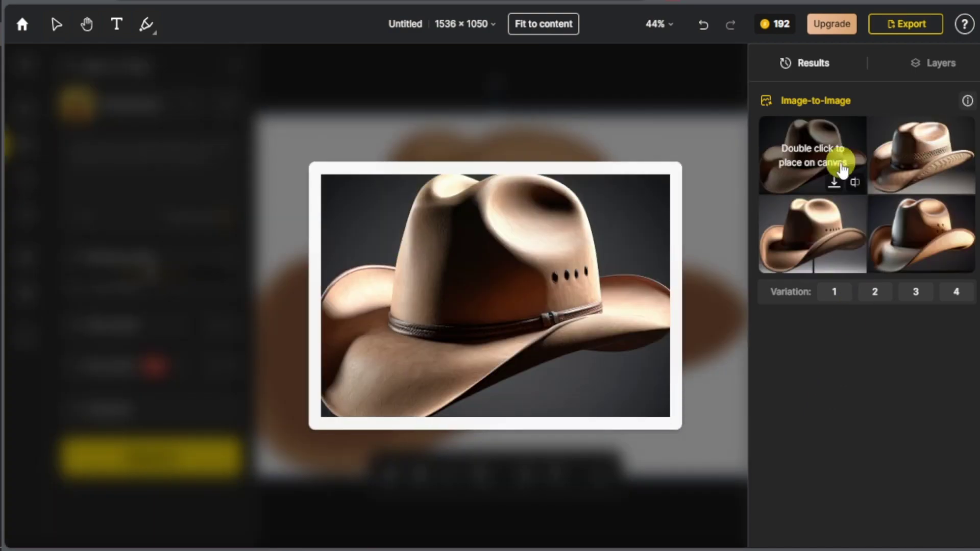
mouse_move(812, 155)
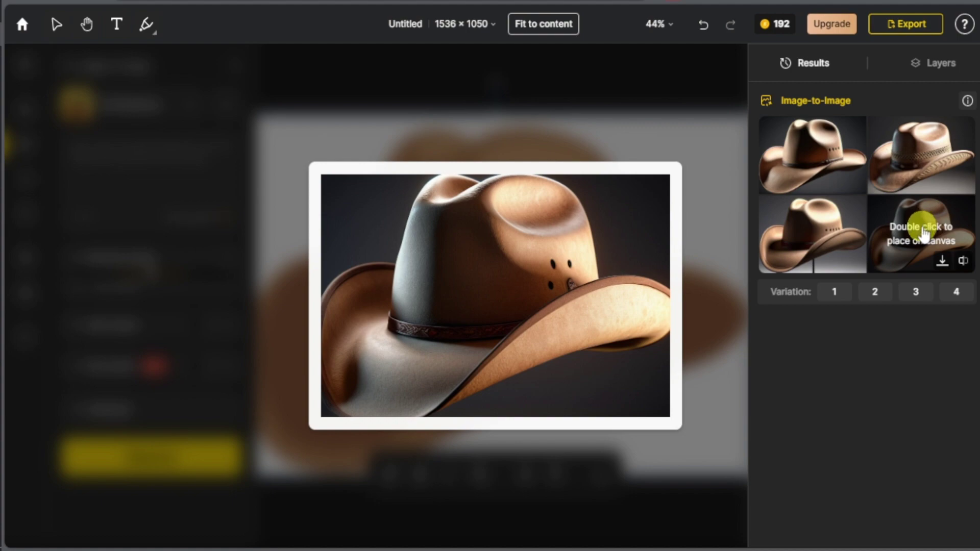
- Toggle Compare on two hat results, switching between the flat original and 3D versions
left_click(962, 263)
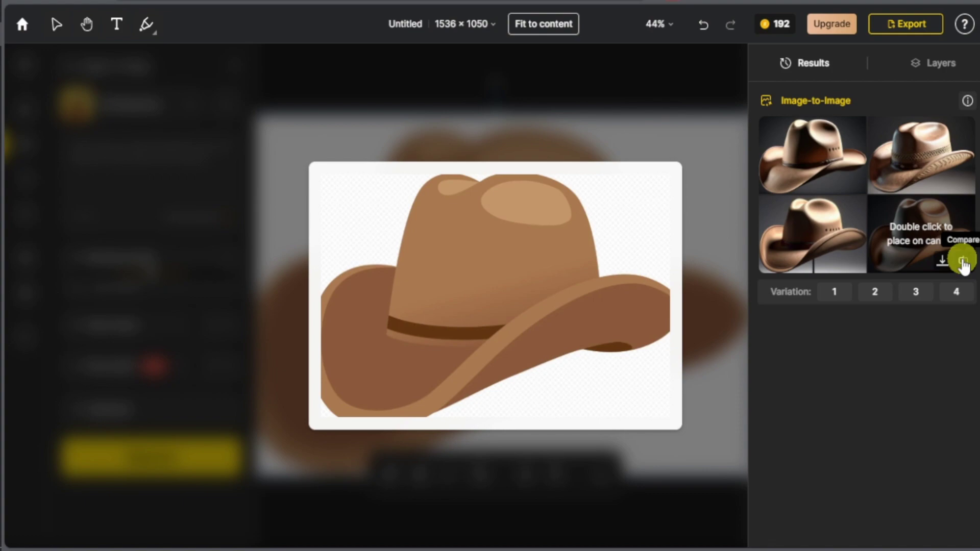
left_click(962, 263)
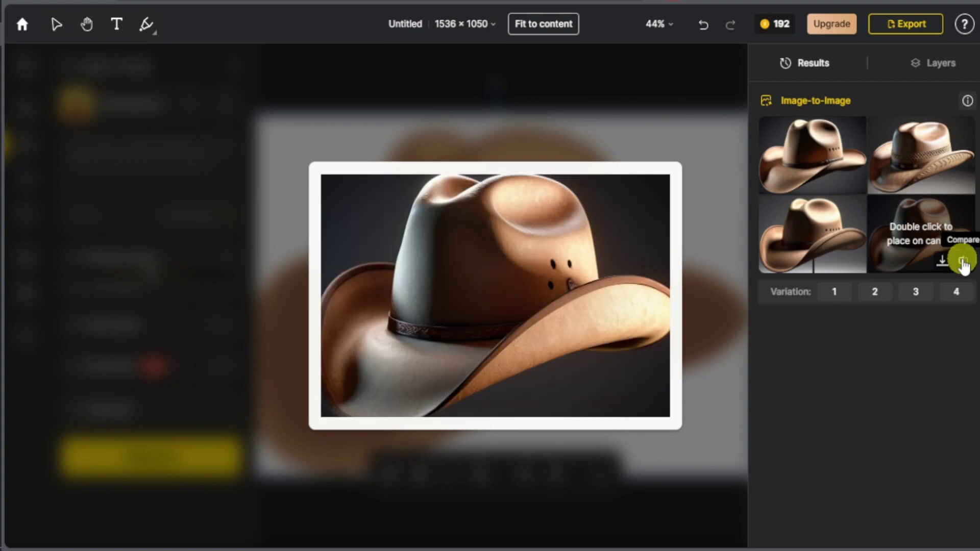
left_click(855, 261)
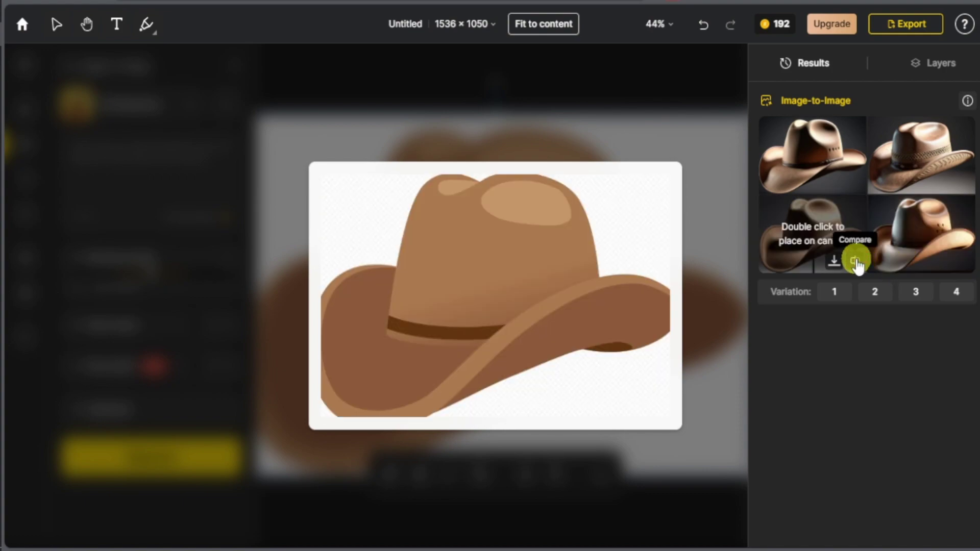
left_click(856, 262)
left_click(855, 262)
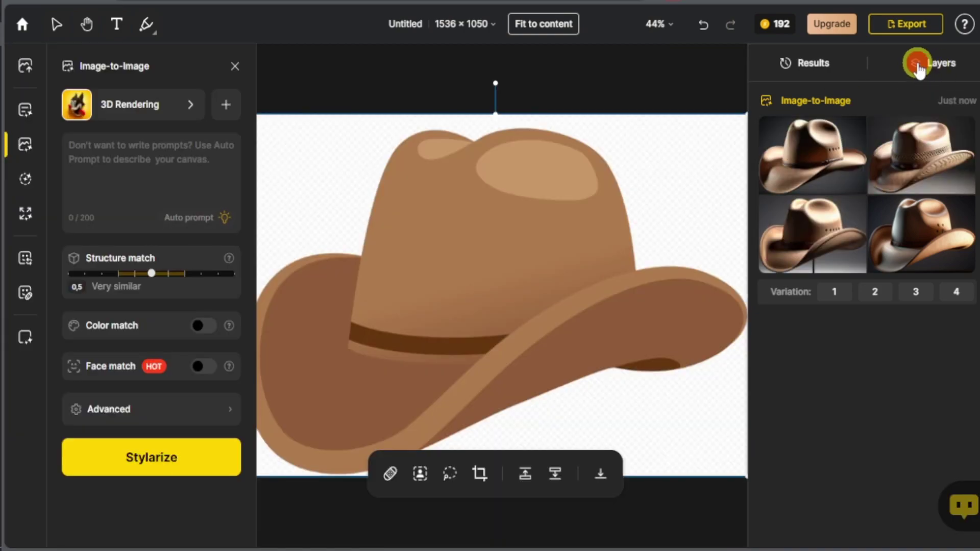
- Hide the cowboy hat layer, upload the Coca-Cola can photo, and generate four 3D variations
left_click(917, 66)
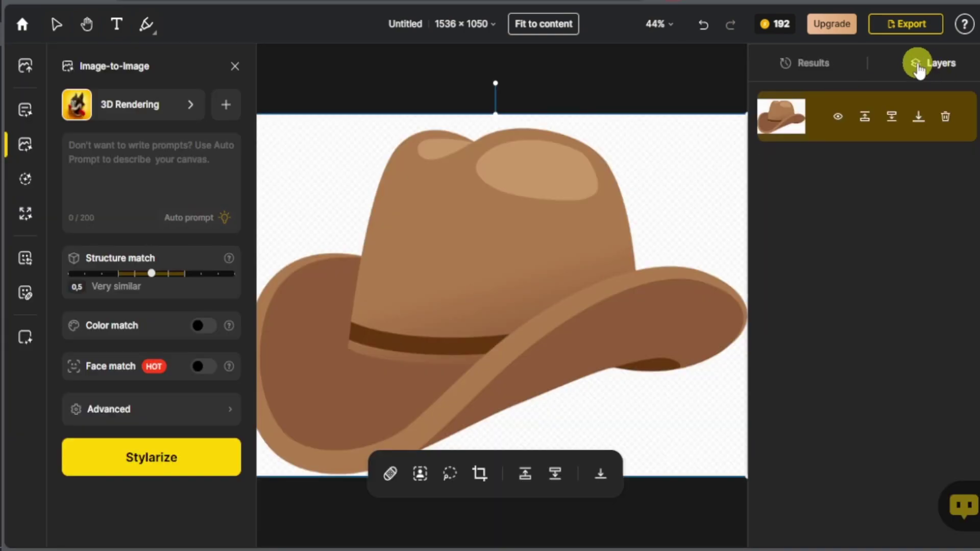
left_click(838, 117)
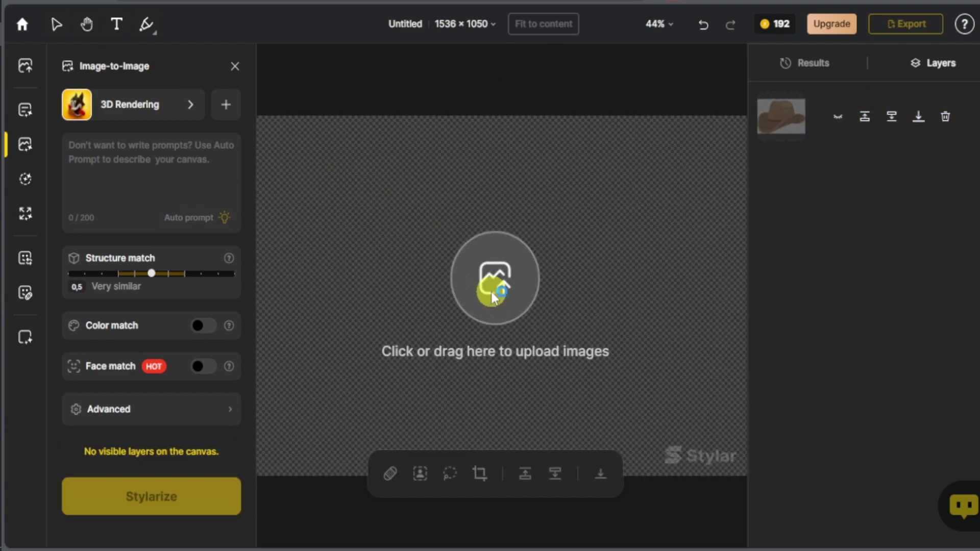
left_click_drag(337, 274, 491, 293)
double_click(278, 327)
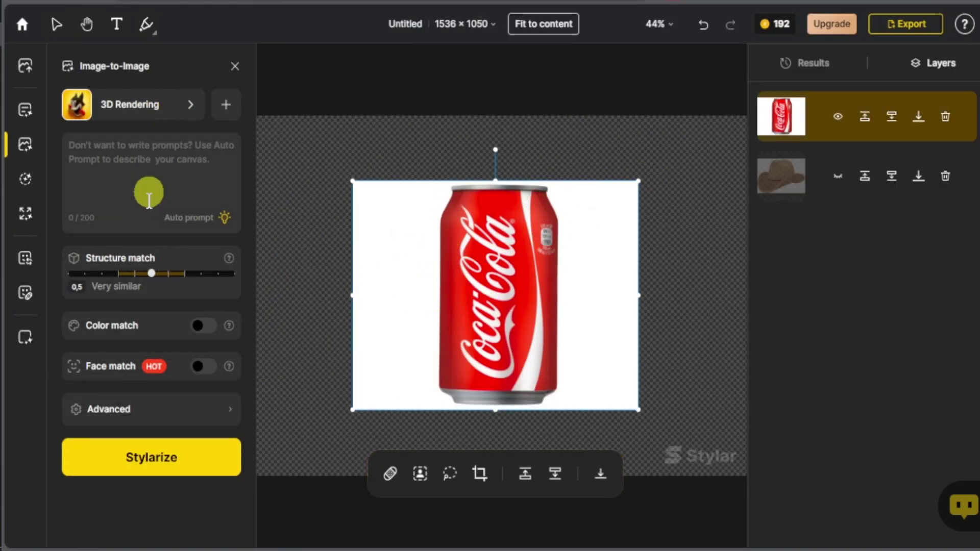
left_click(151, 462)
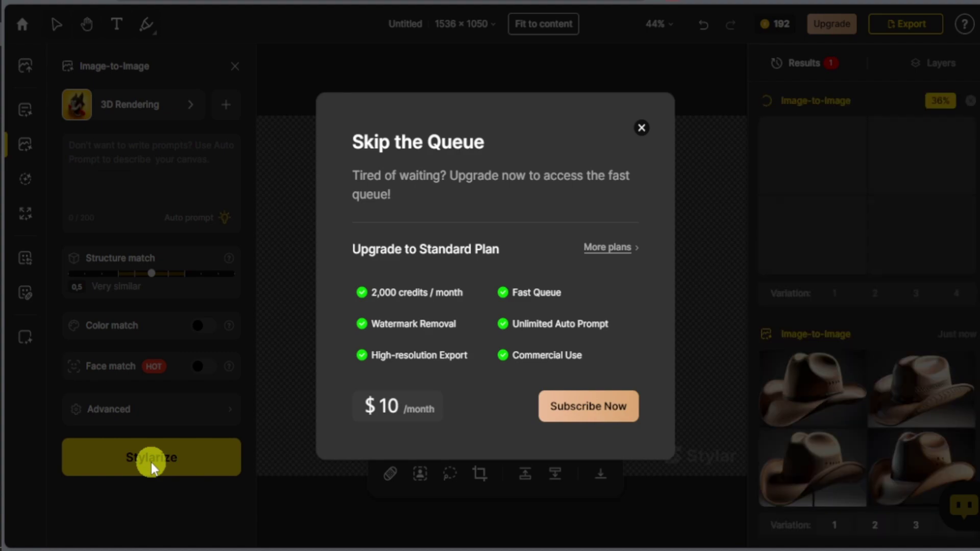
left_click(641, 128)
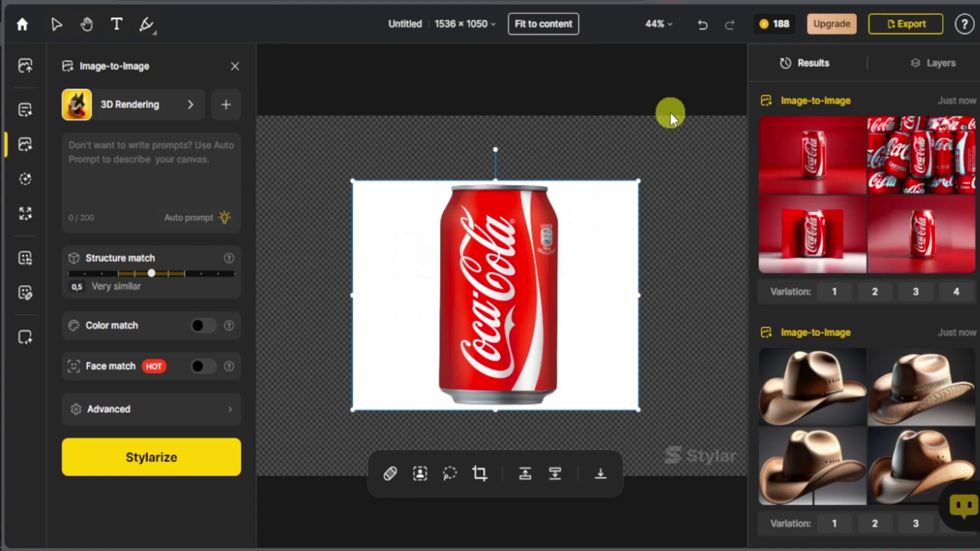
mouse_move(812, 155)
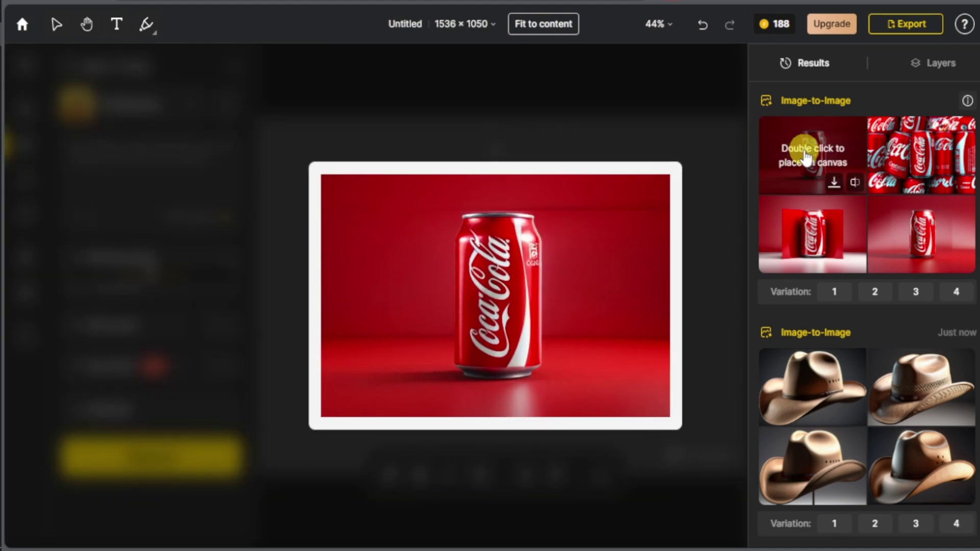
- Compare the first can result with the original photo and preview the other three variations
left_click(855, 182)
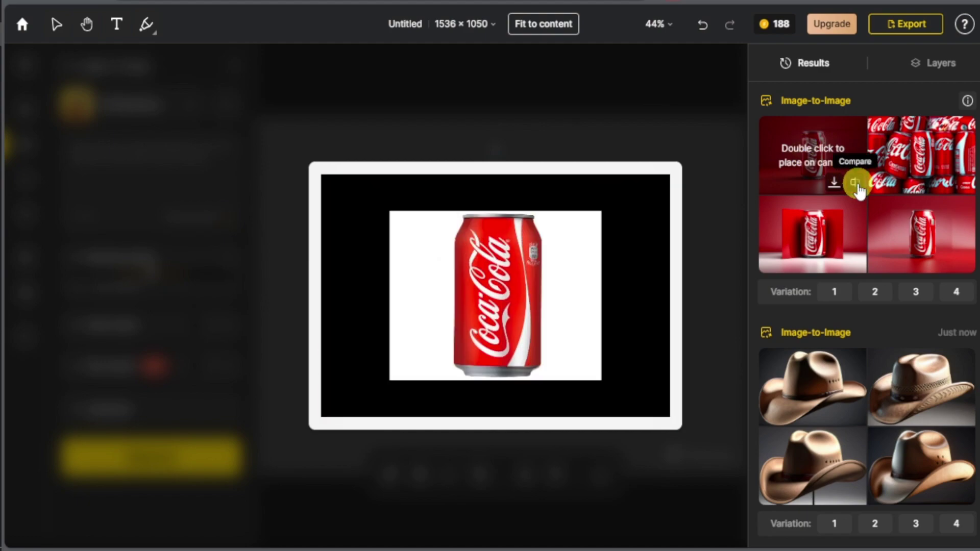
left_click(898, 165)
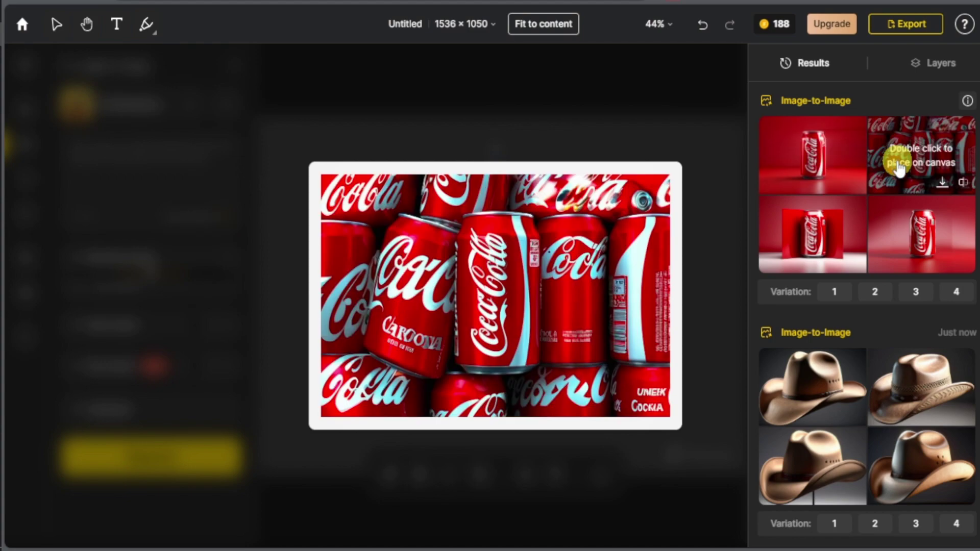
left_click(810, 238)
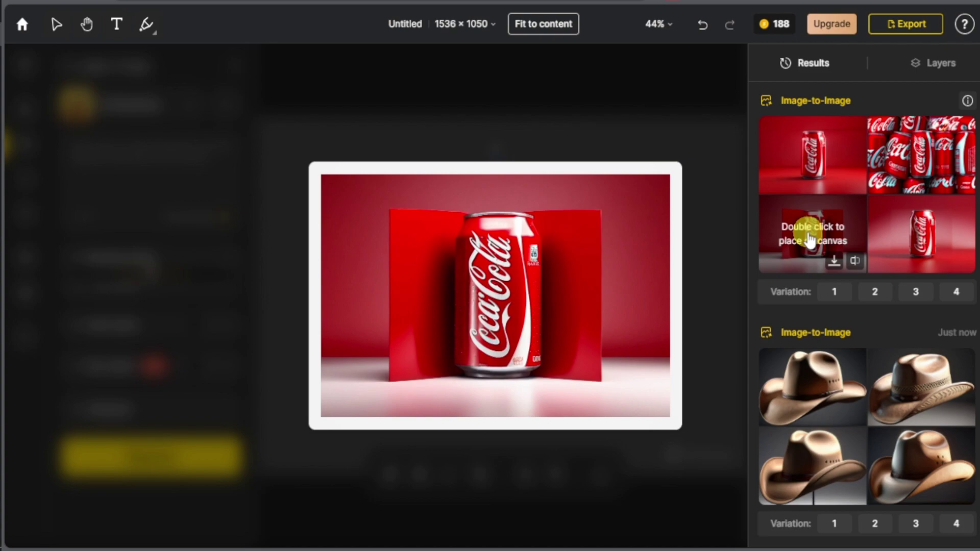
left_click(880, 245)
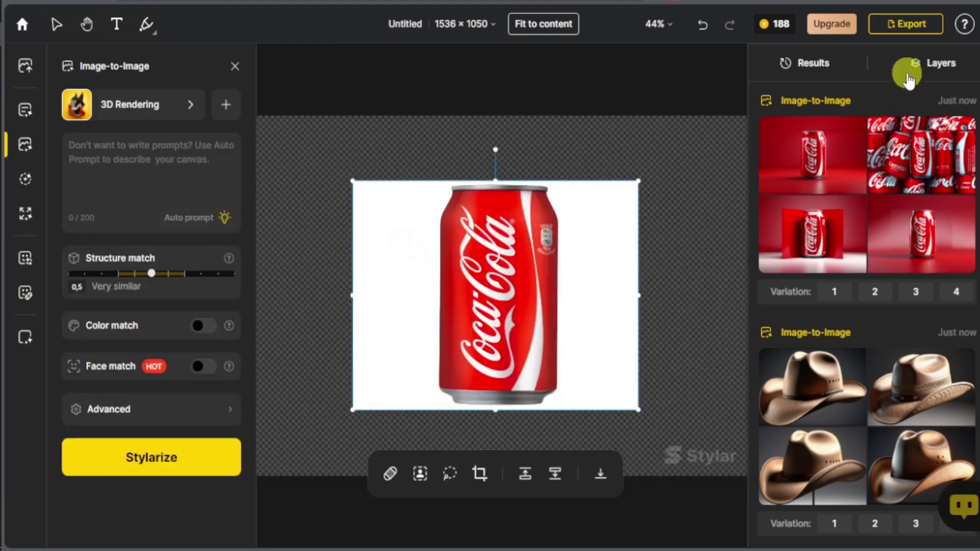
left_click(910, 64)
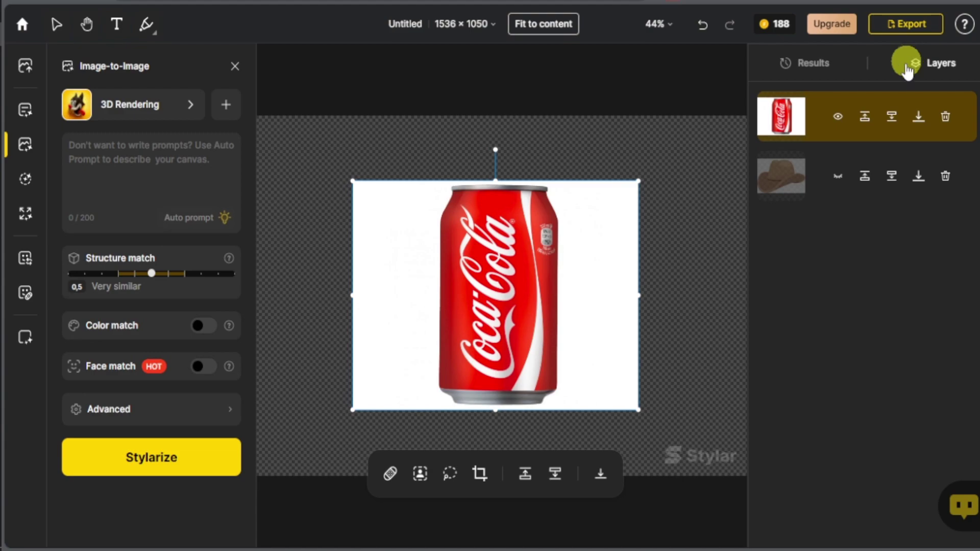
- Hide the Coca-Cola layer, load the soccer ball photo, and generate its 3D-rendered variations
left_click(838, 118)
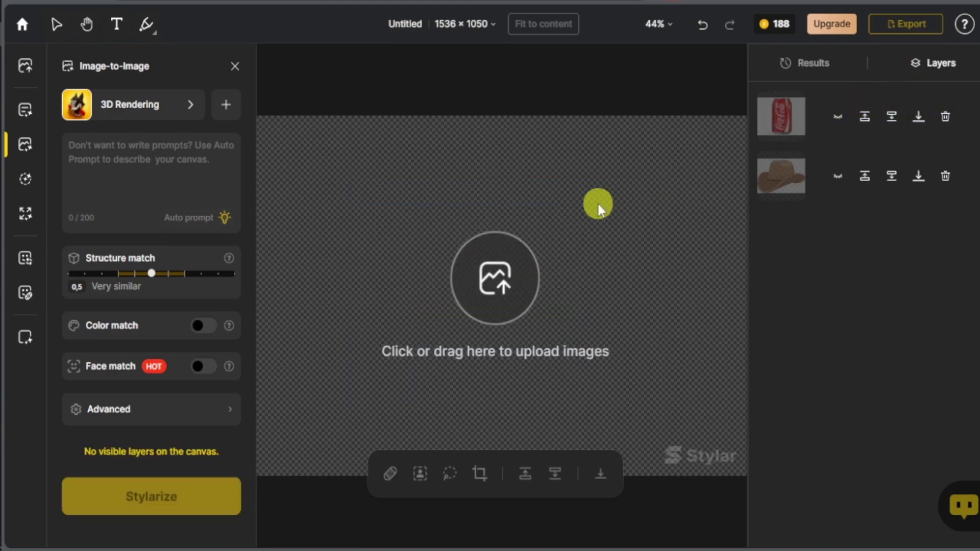
left_click(495, 277)
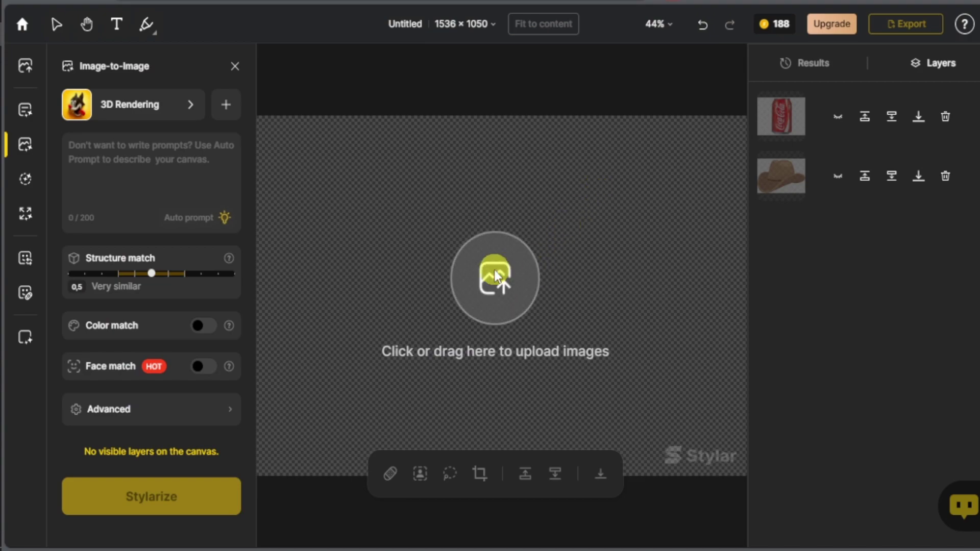
scroll(495, 270, "down", 3)
left_click(467, 277)
left_click(466, 277)
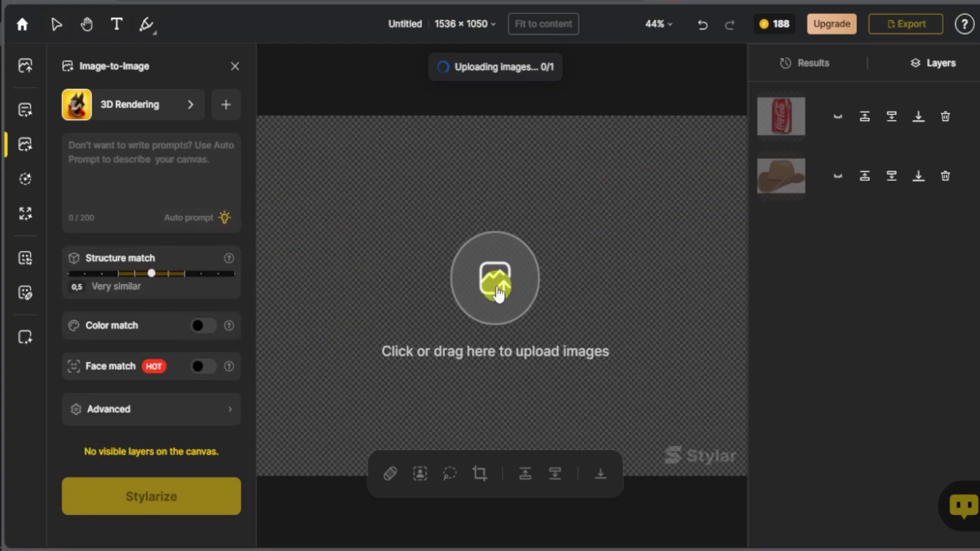
left_click(168, 461)
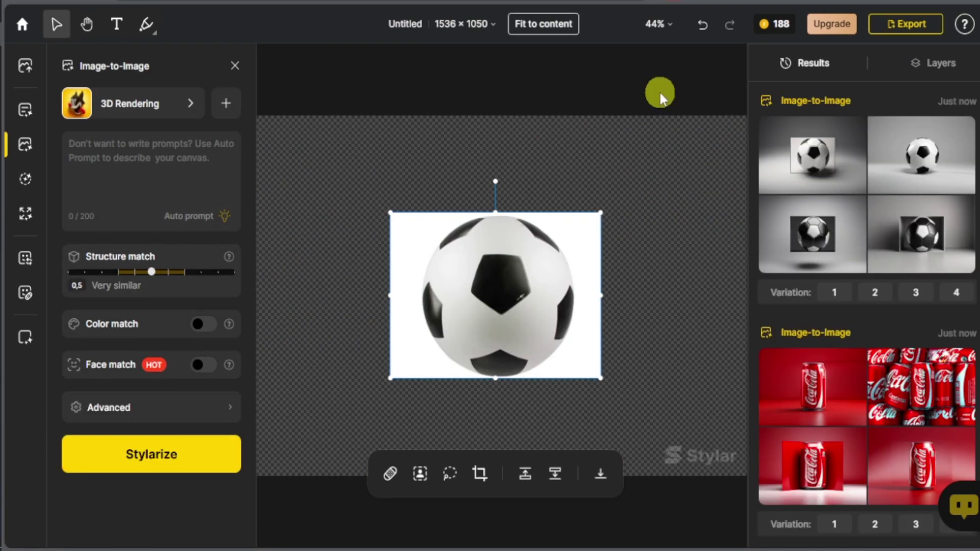
mouse_move(920, 155)
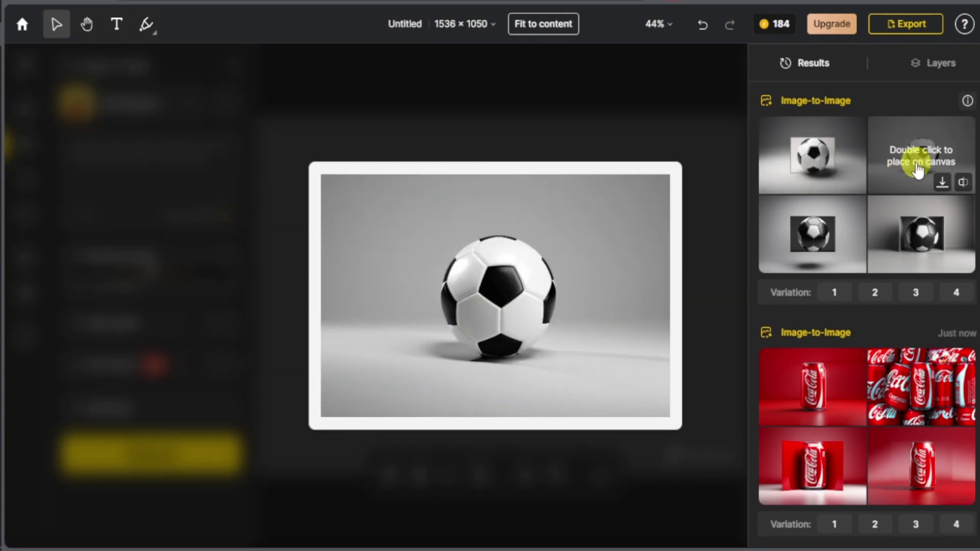
left_click(963, 184)
left_click(962, 184)
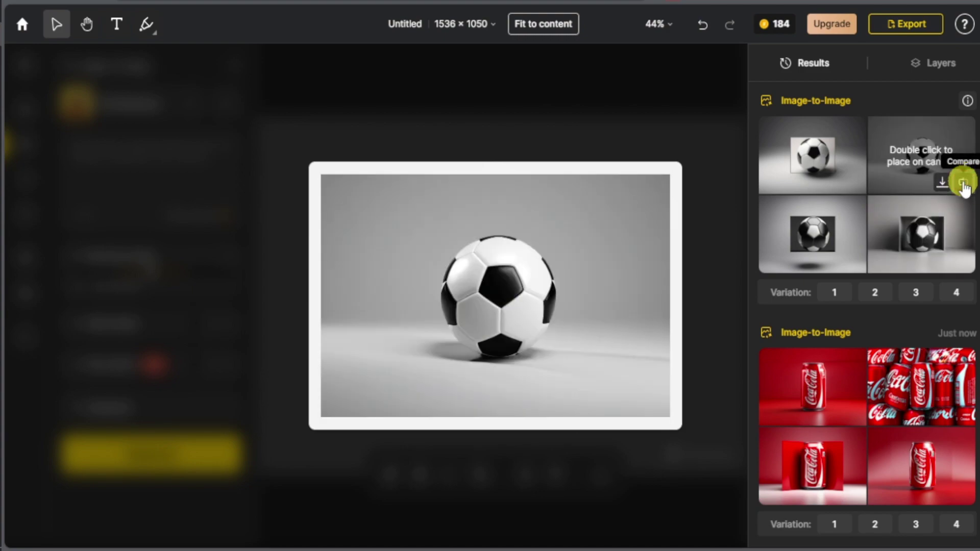
left_click(962, 184)
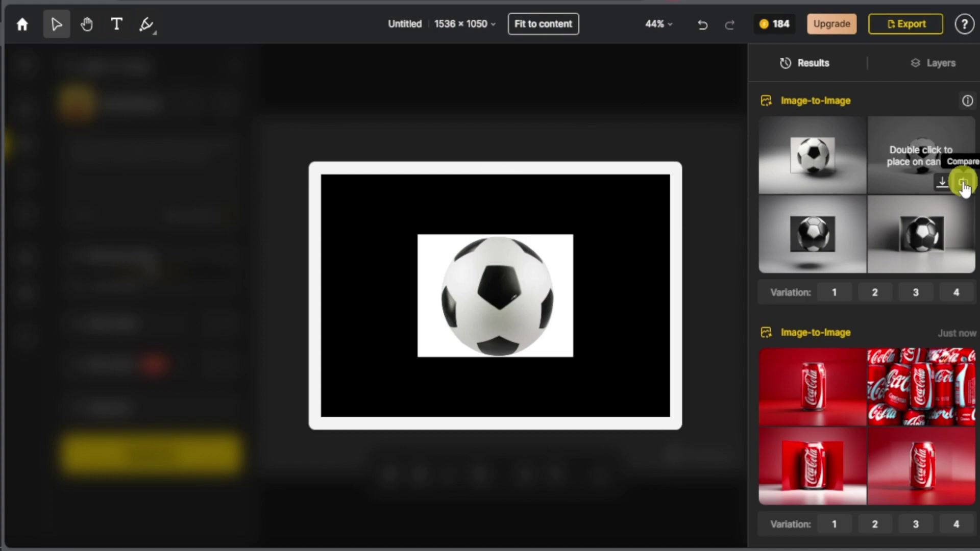
left_click(963, 184)
left_click(962, 184)
left_click(963, 184)
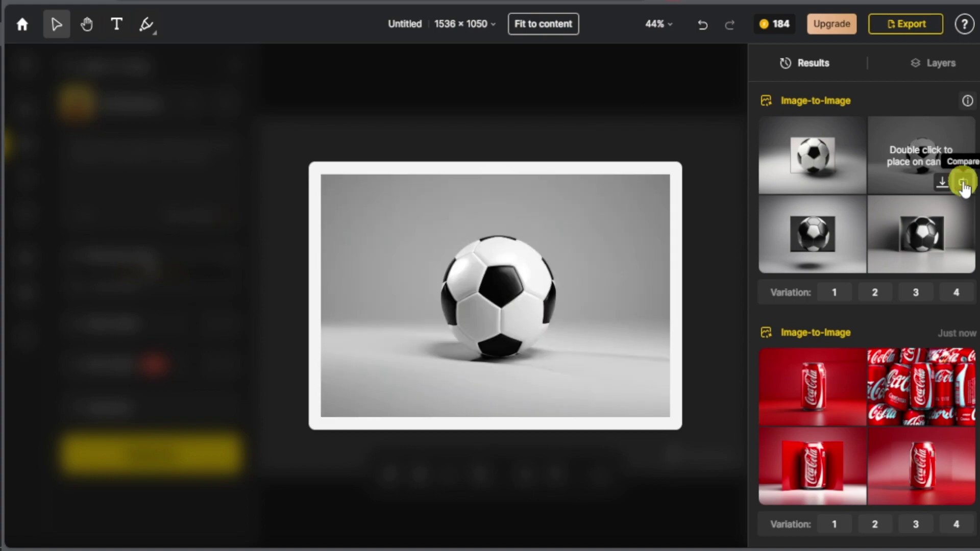